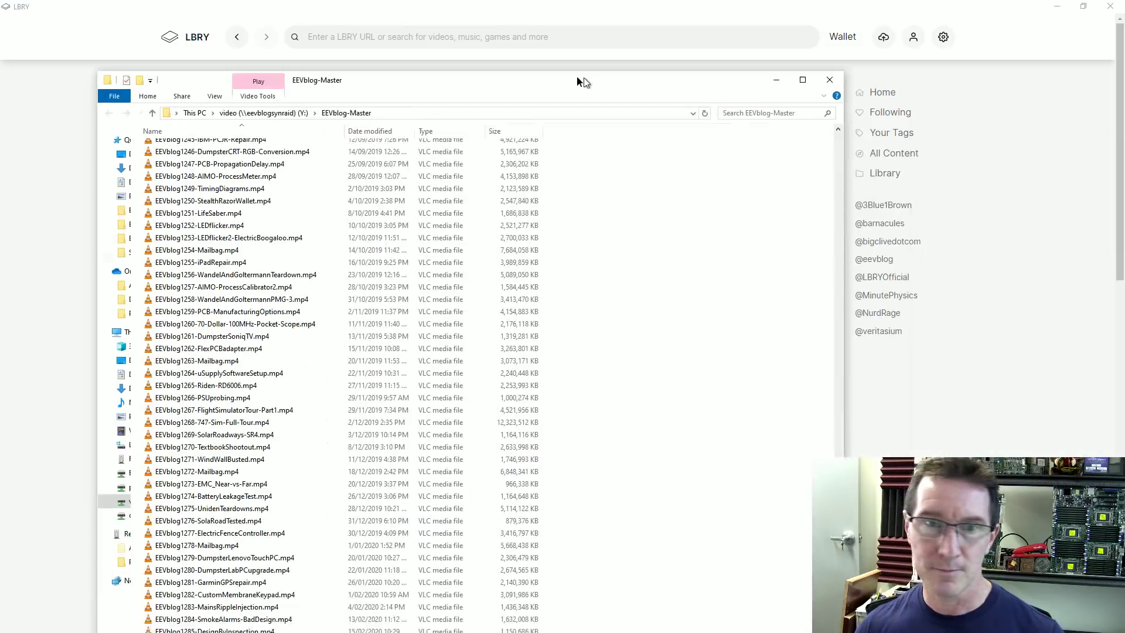
Step: In the EEVblog-Master folder, check the file sizes of episodes 1268, 1277 and 1278
left_click_drag(577, 80, 529, 26)
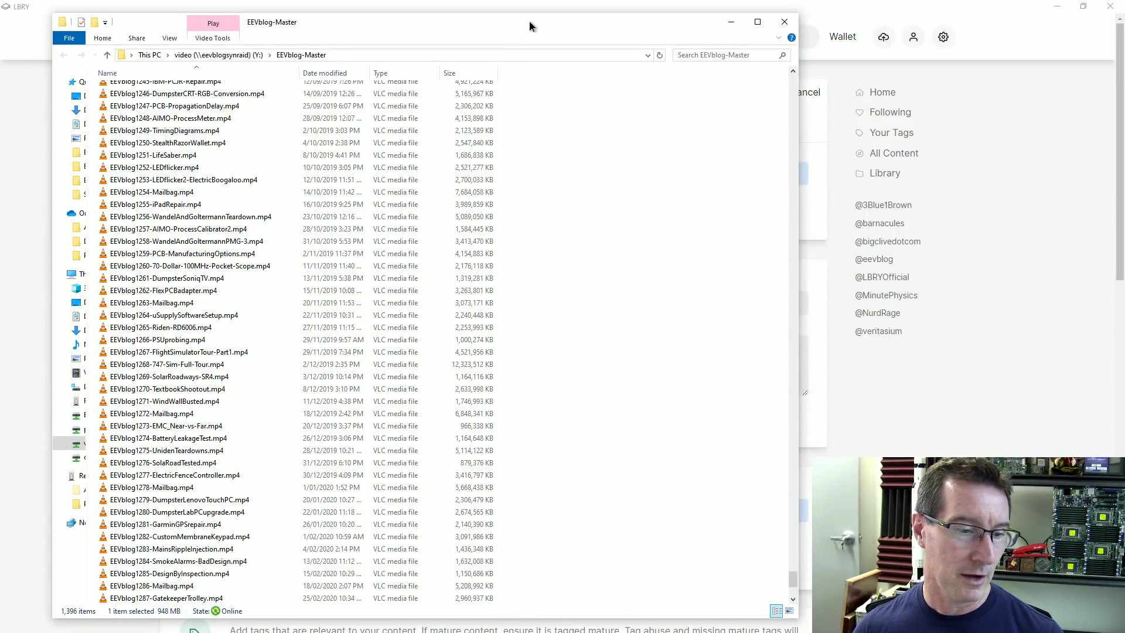
scroll(263, 446, "down", 7)
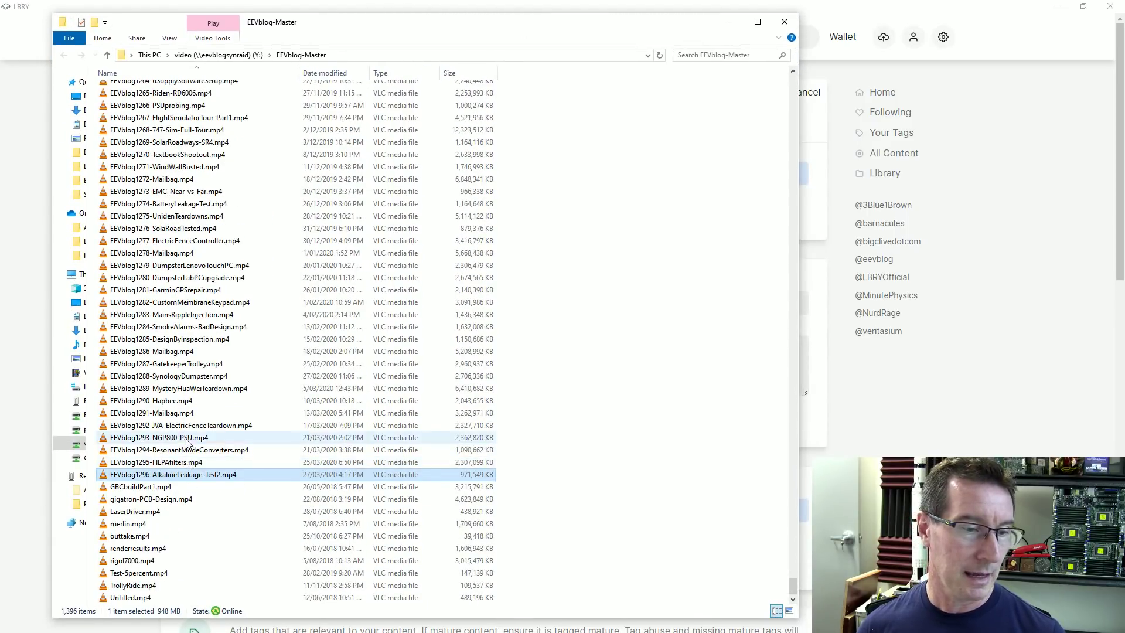
scroll(186, 442, "up", 1)
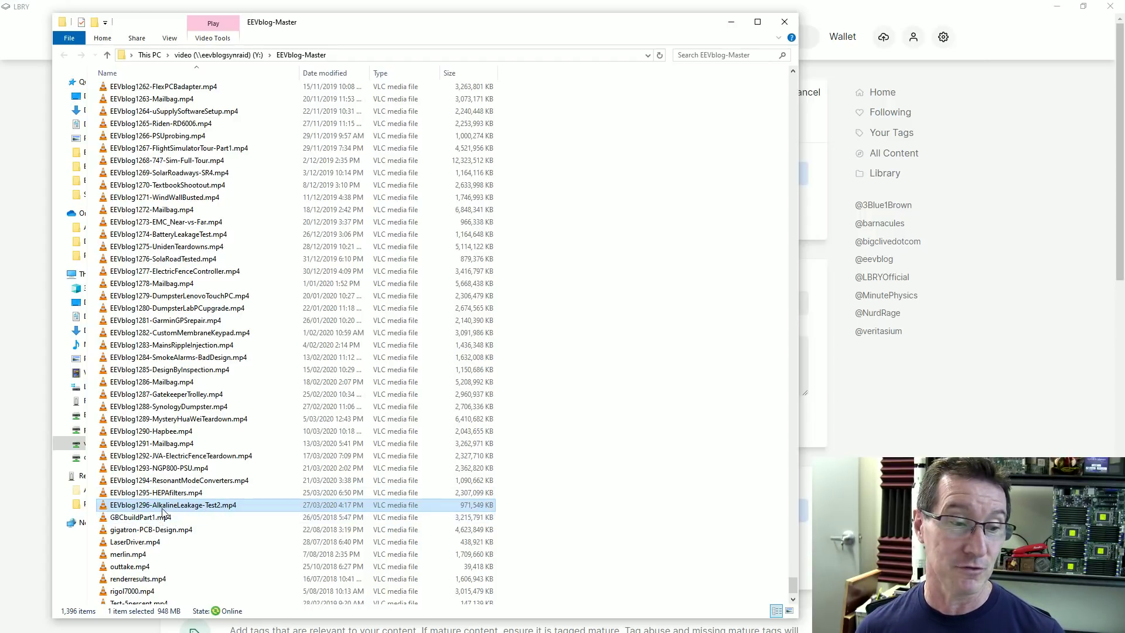
left_click(238, 160)
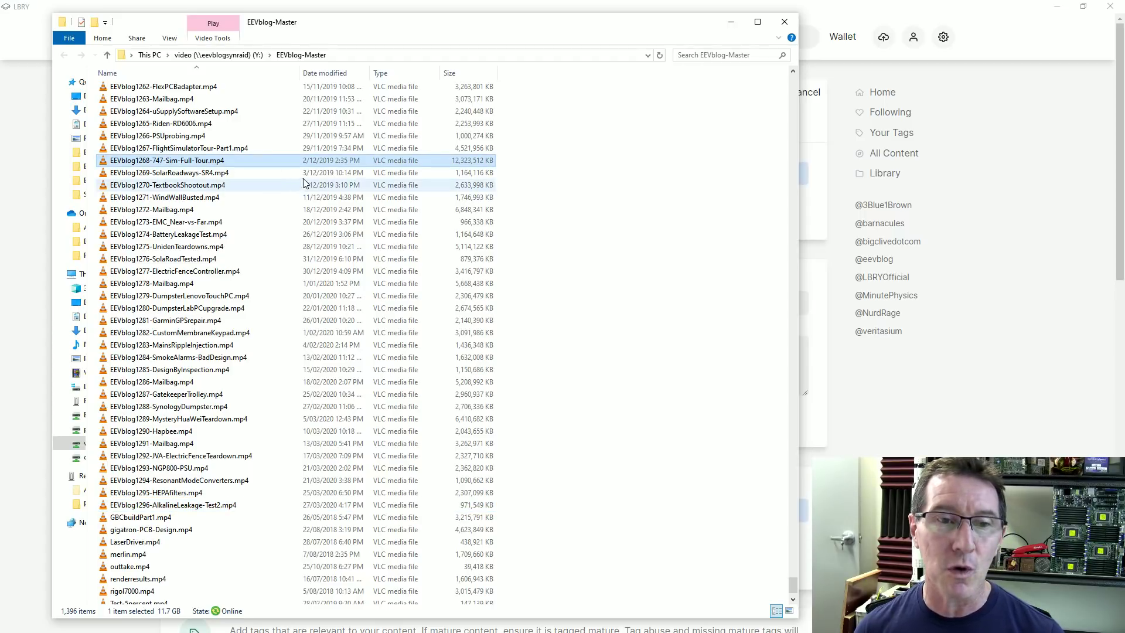
left_click(211, 271)
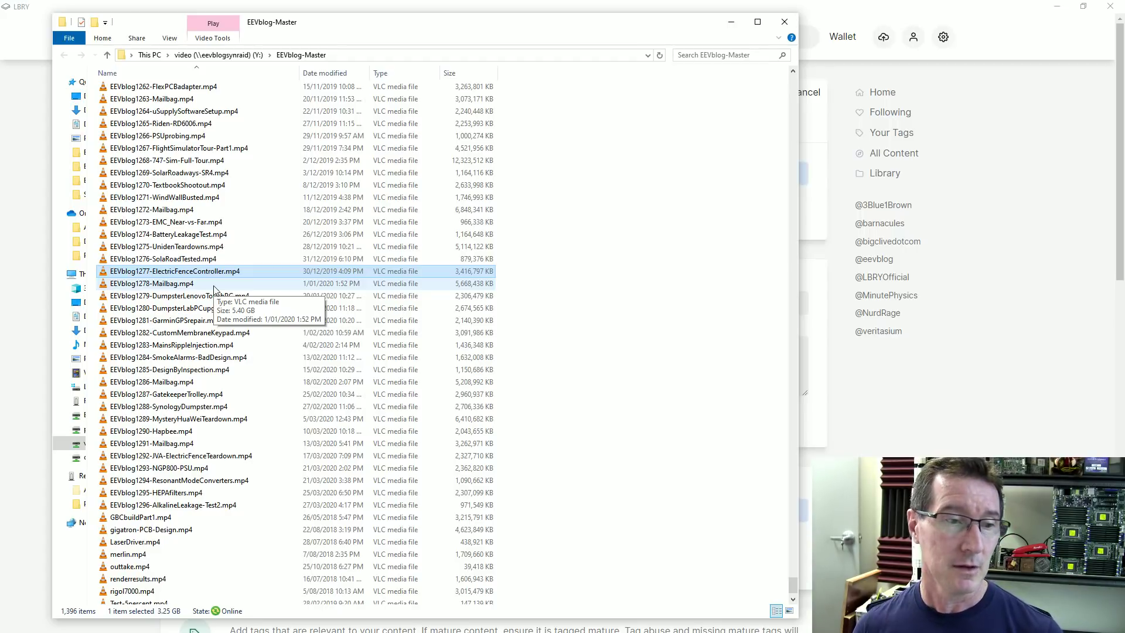
left_click(226, 283)
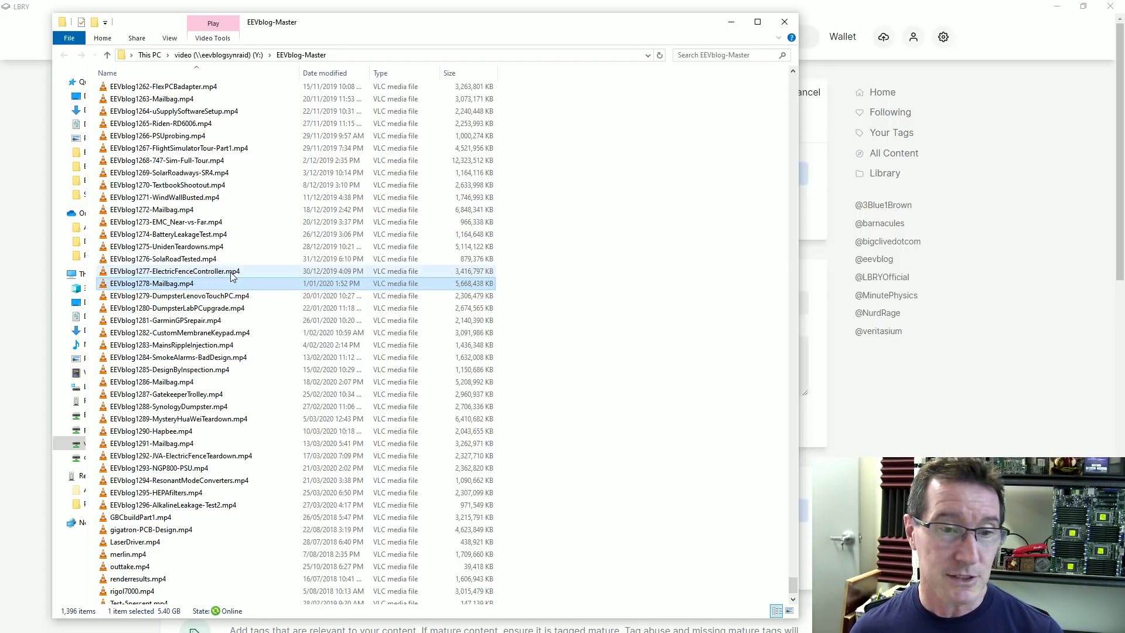
left_click(231, 271)
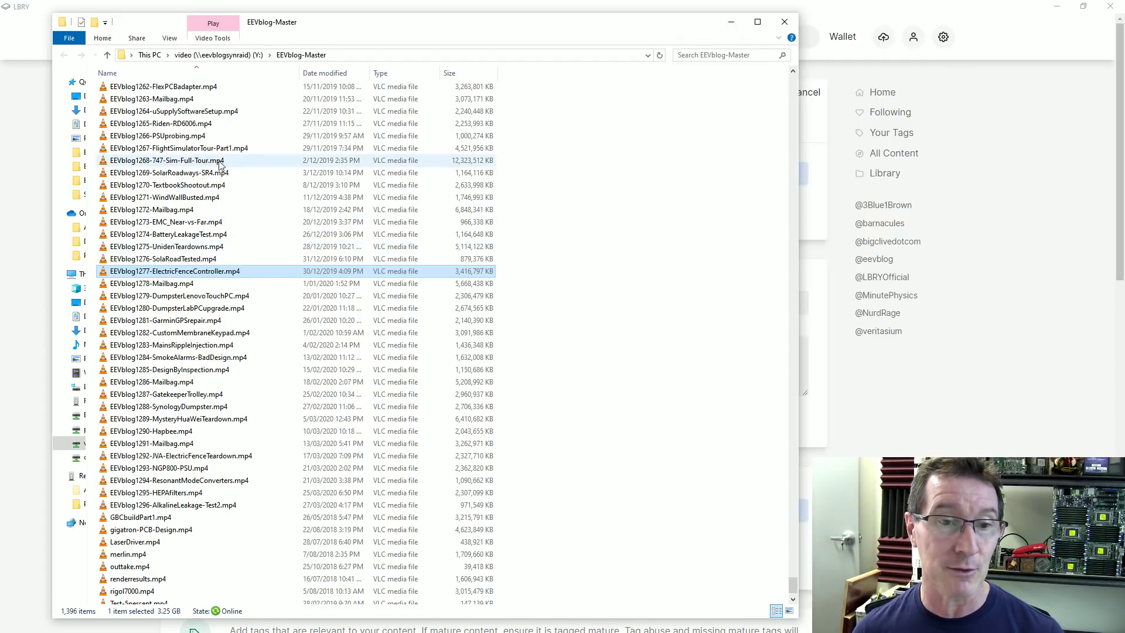
Step: Pick EEVblog1296-AlkalineLeakage-Test2.mp4 as the video file and return to the LBRY publish form
left_click(214, 420)
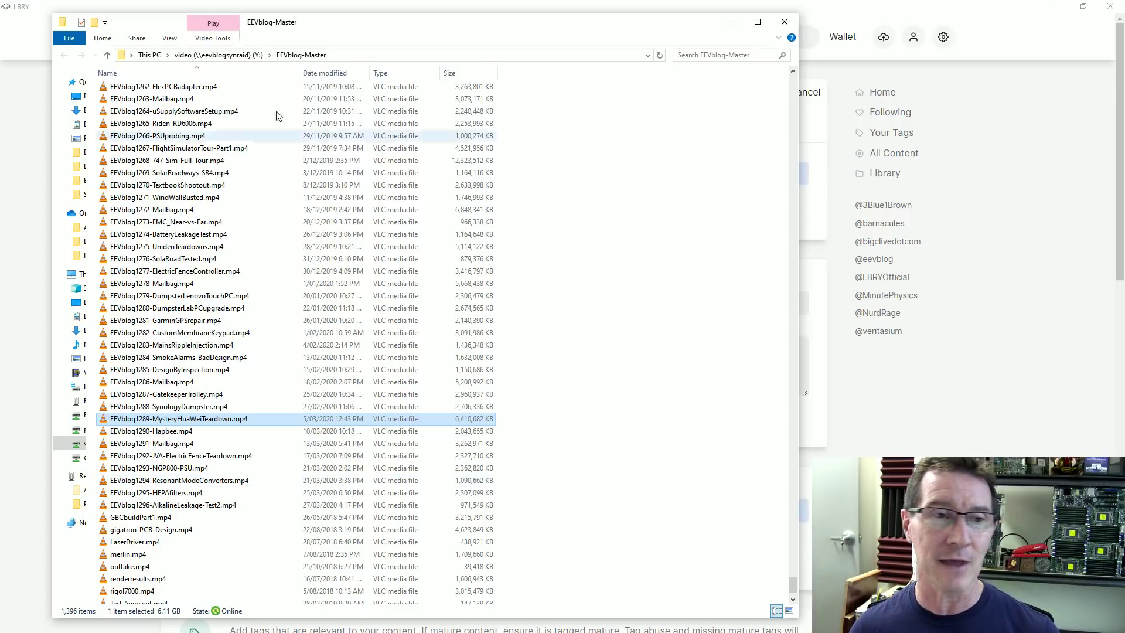
left_click_drag(356, 24, 362, 18)
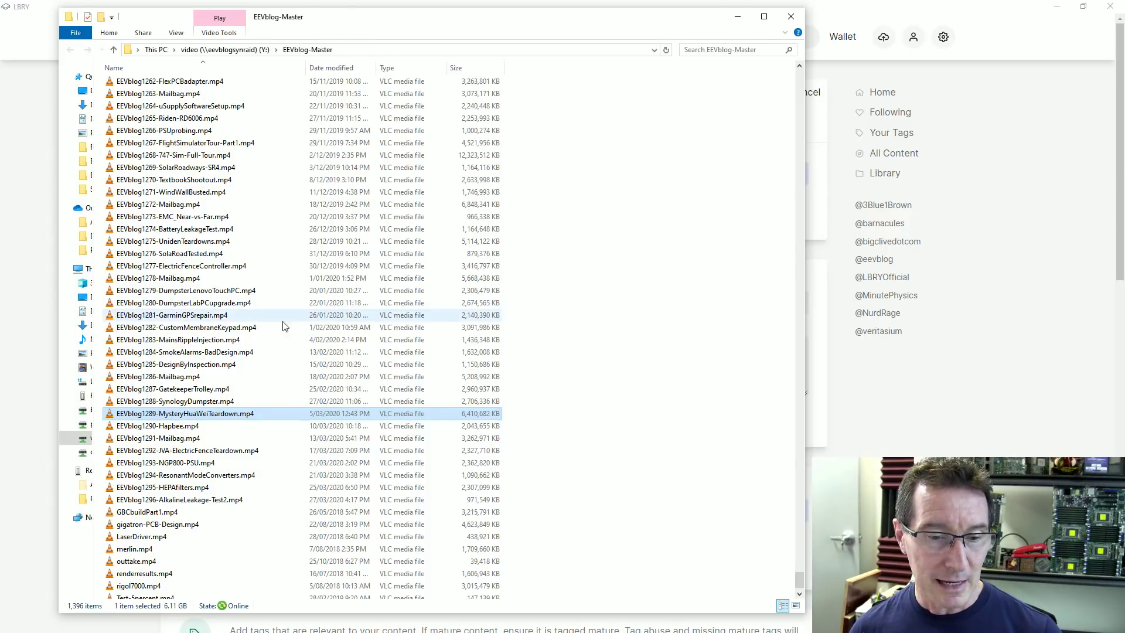
left_click(205, 501)
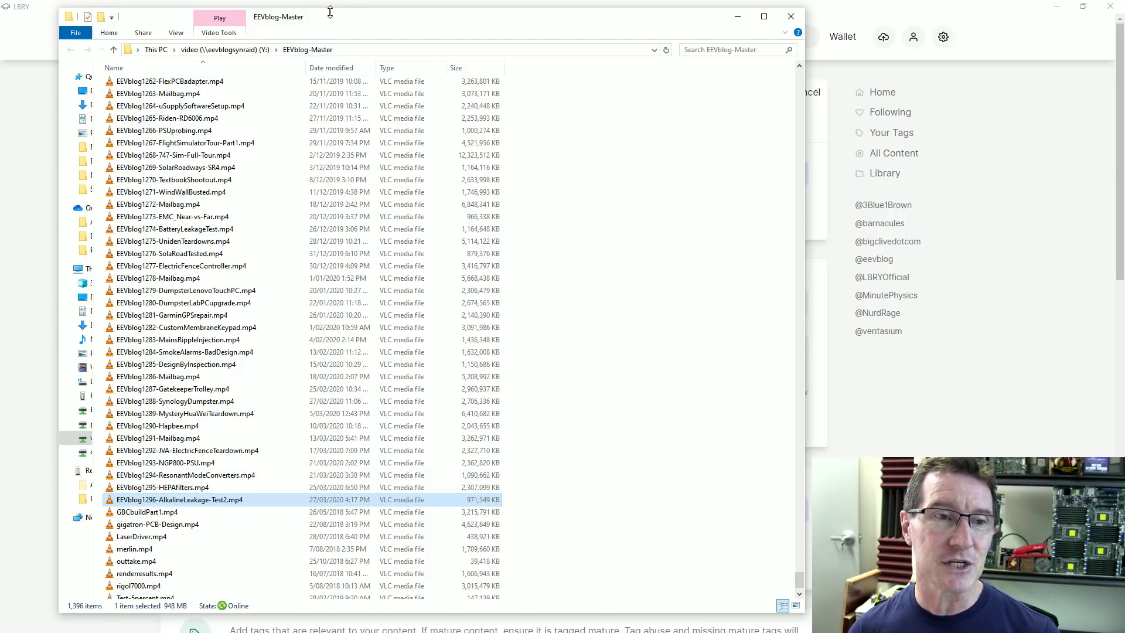
key("Return")
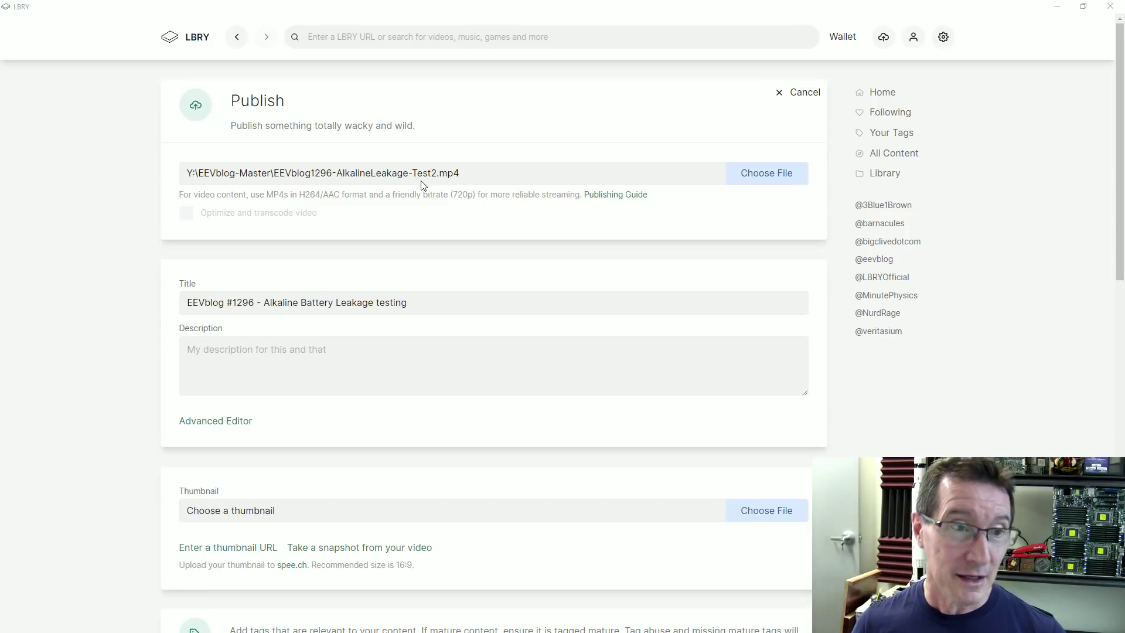
scroll(155, 211, "down", 15)
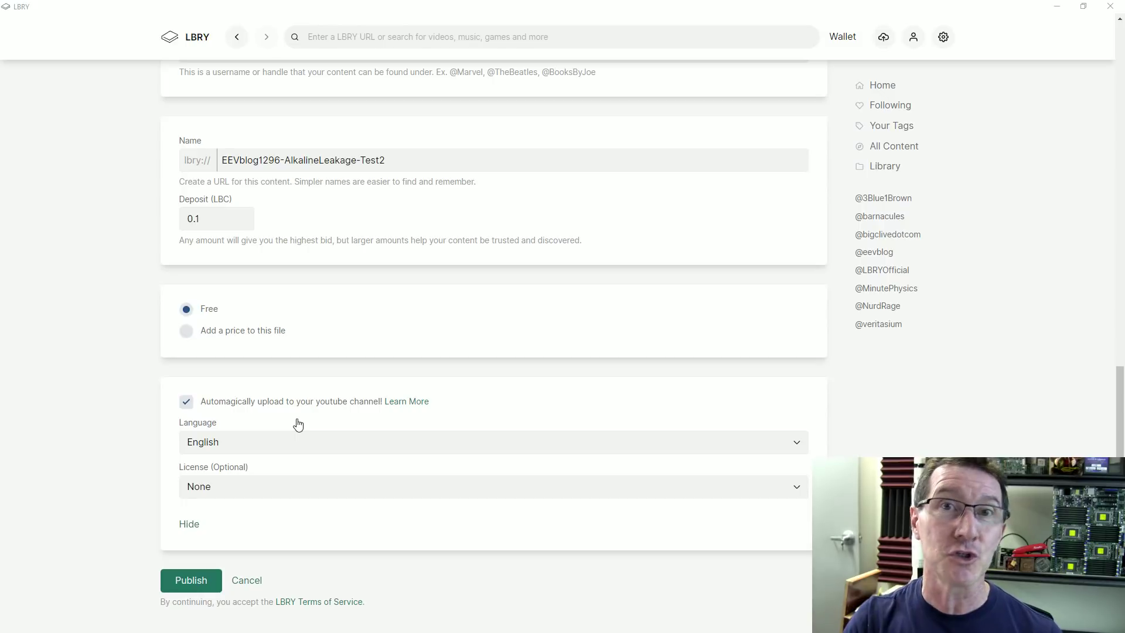
scroll(294, 342, "up", 4)
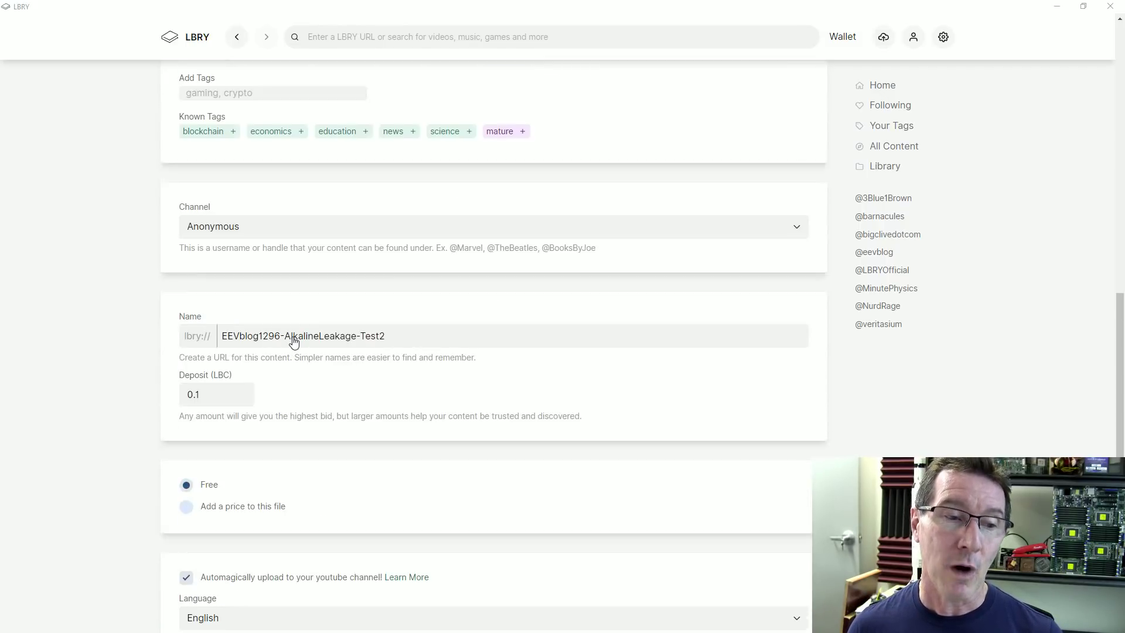
scroll(294, 342, "up", 6)
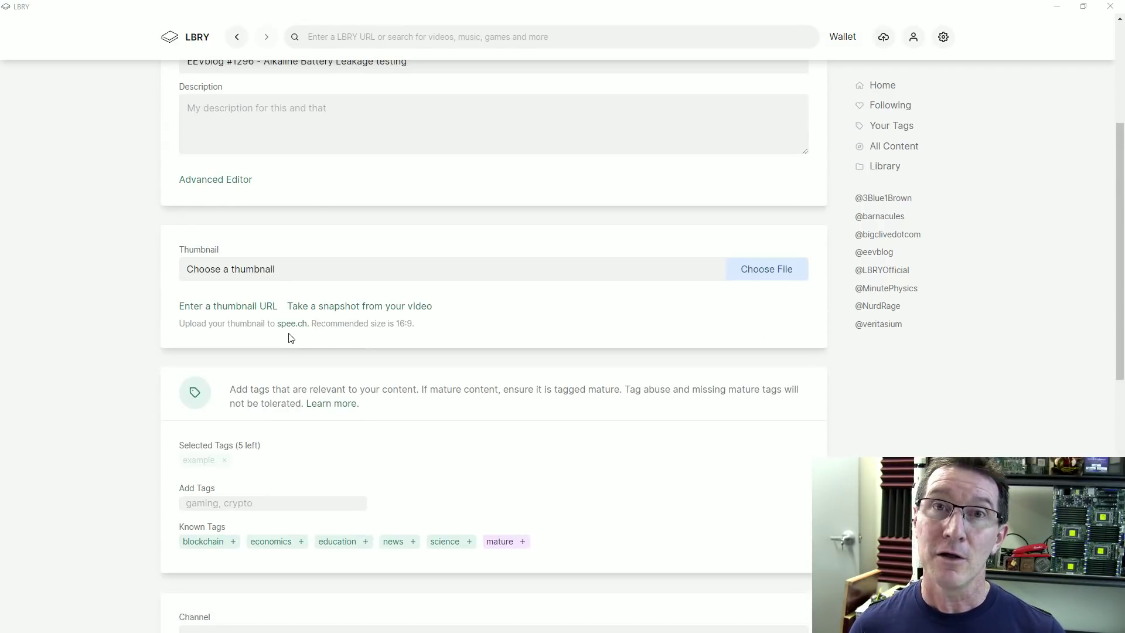
scroll(284, 314, "up", 4)
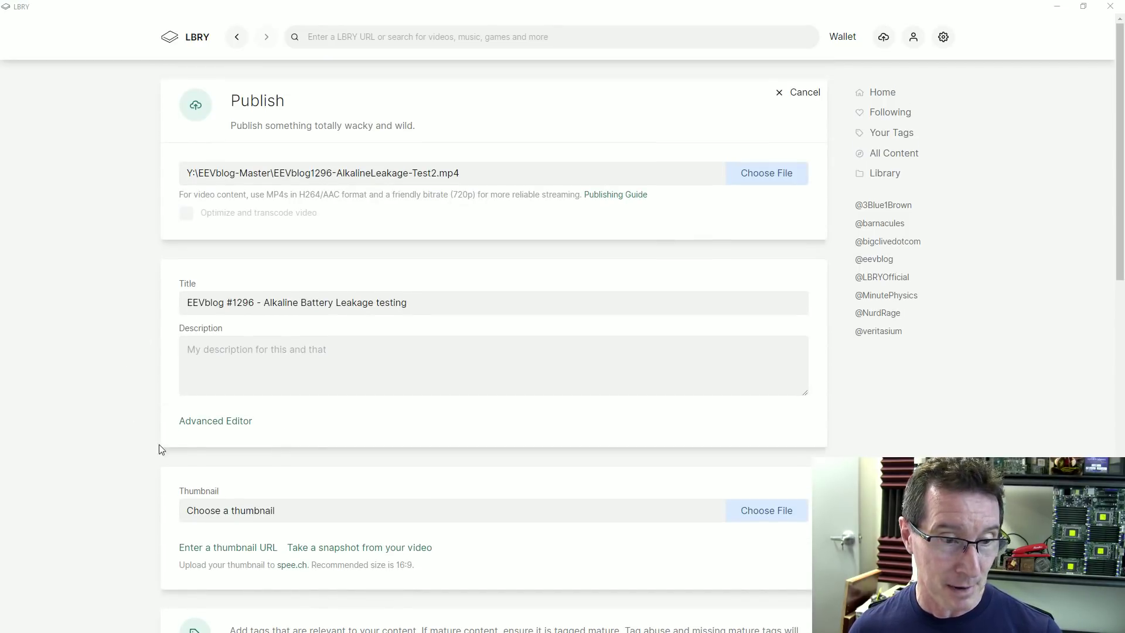
scroll(177, 429, "down", 3)
scroll(176, 430, "up", 3)
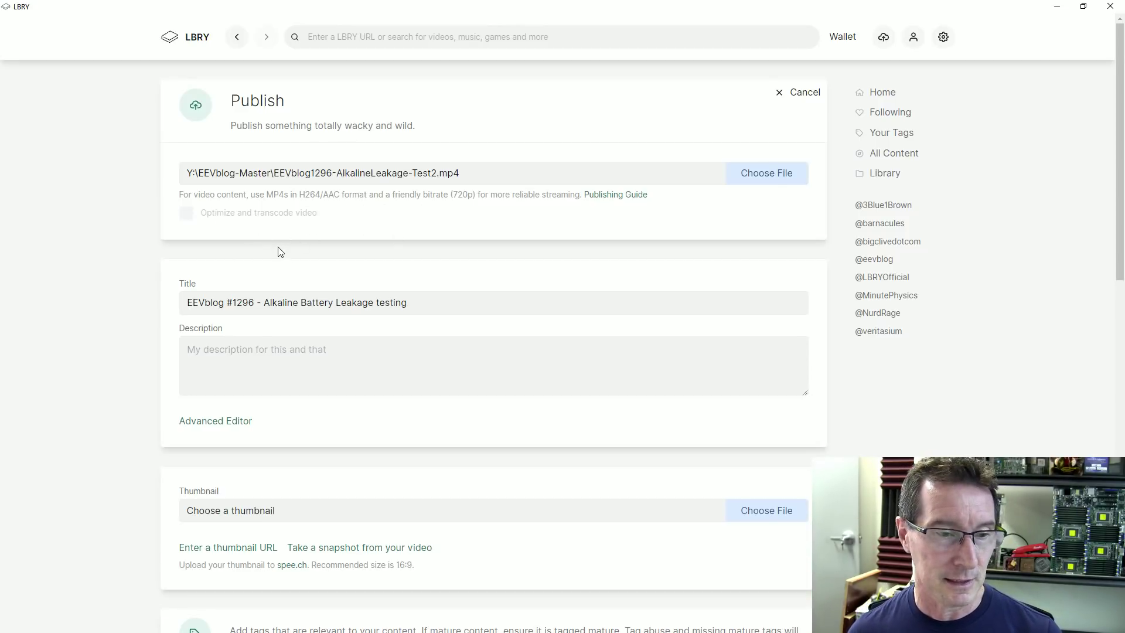
Step: Capitalise 'Testing' and append 'Part 2 - Electric Boogaloo' to the video title
left_click(297, 350)
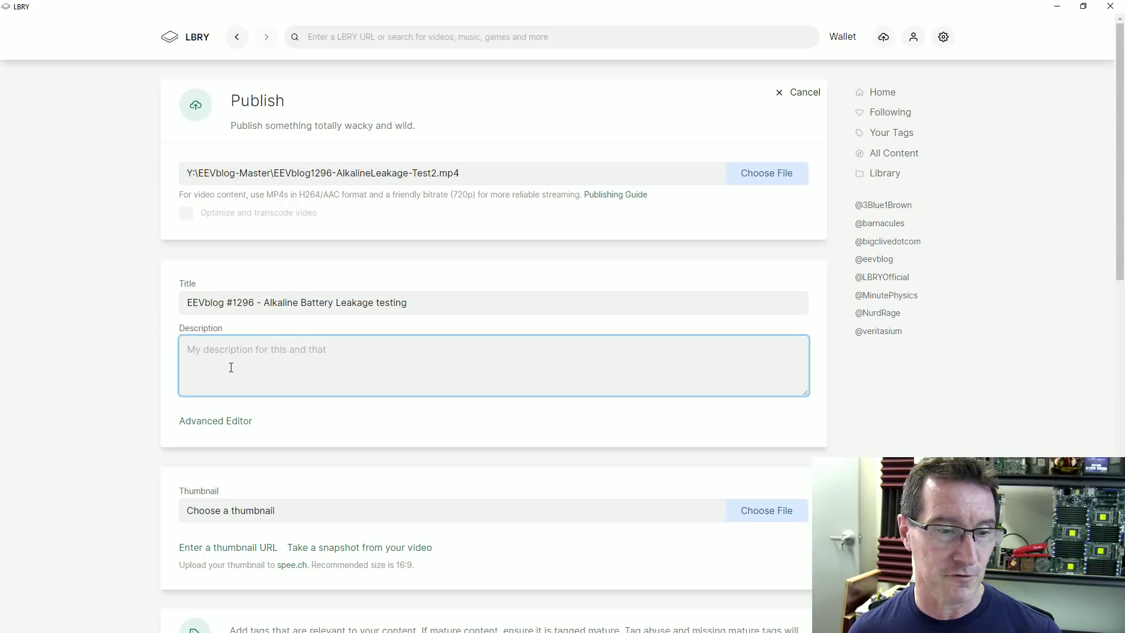
left_click(431, 303)
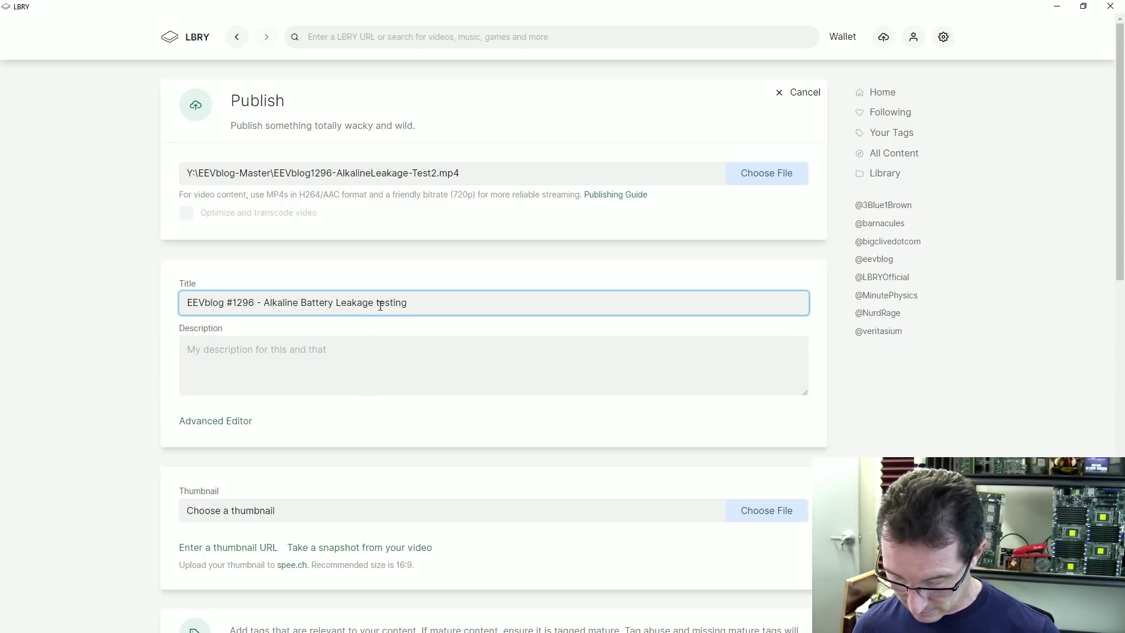
key("Delete")
type("T")
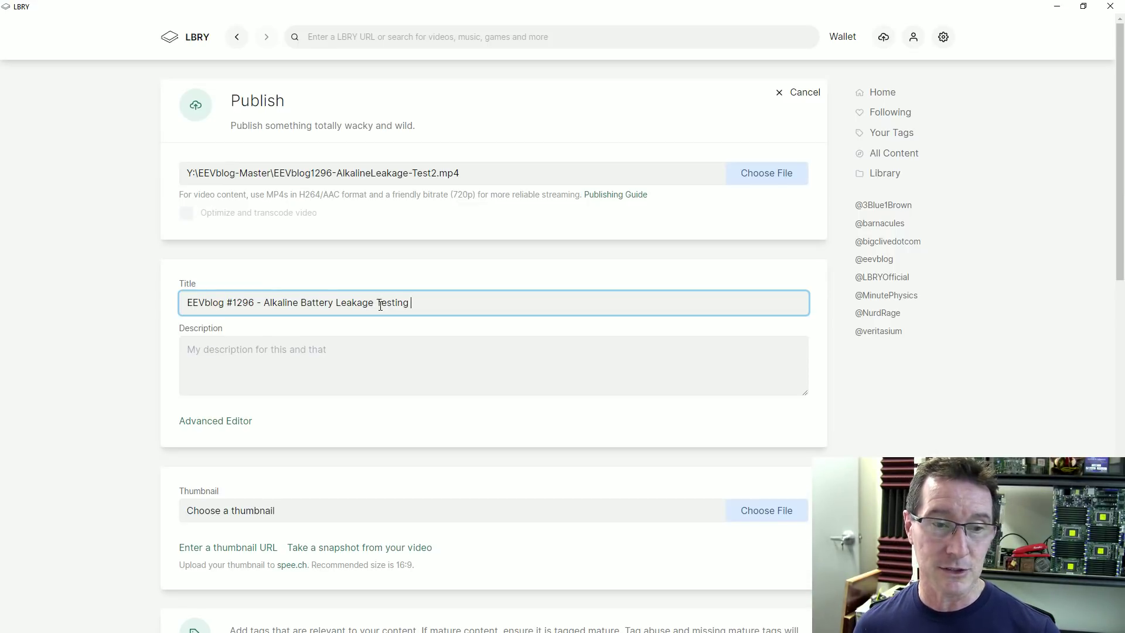
type("Part")
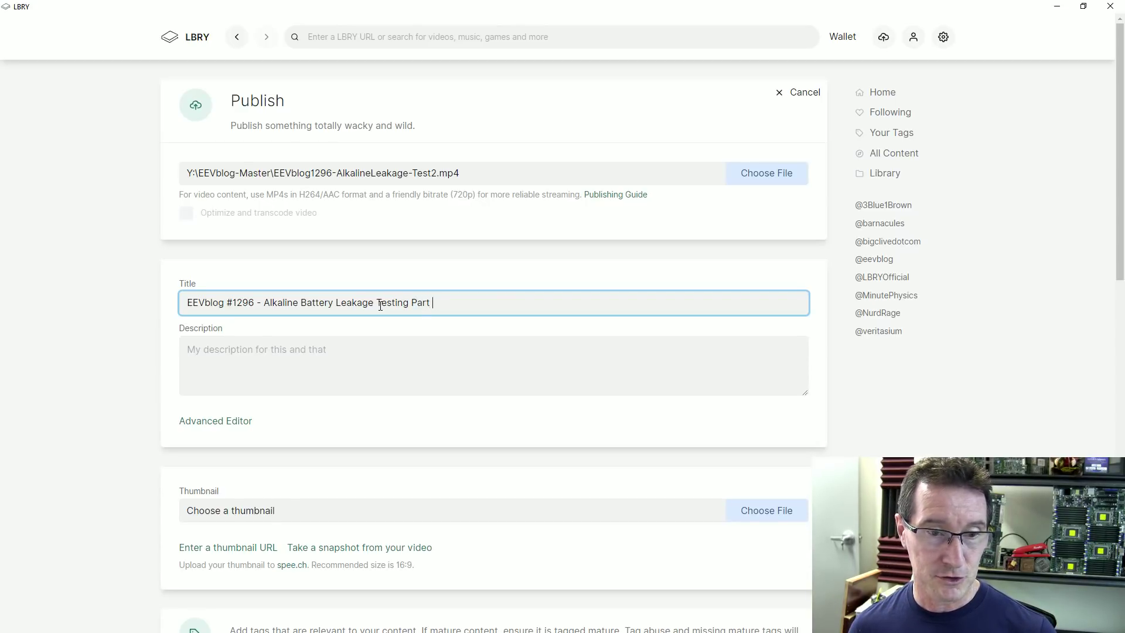
type(" 2 - Elect")
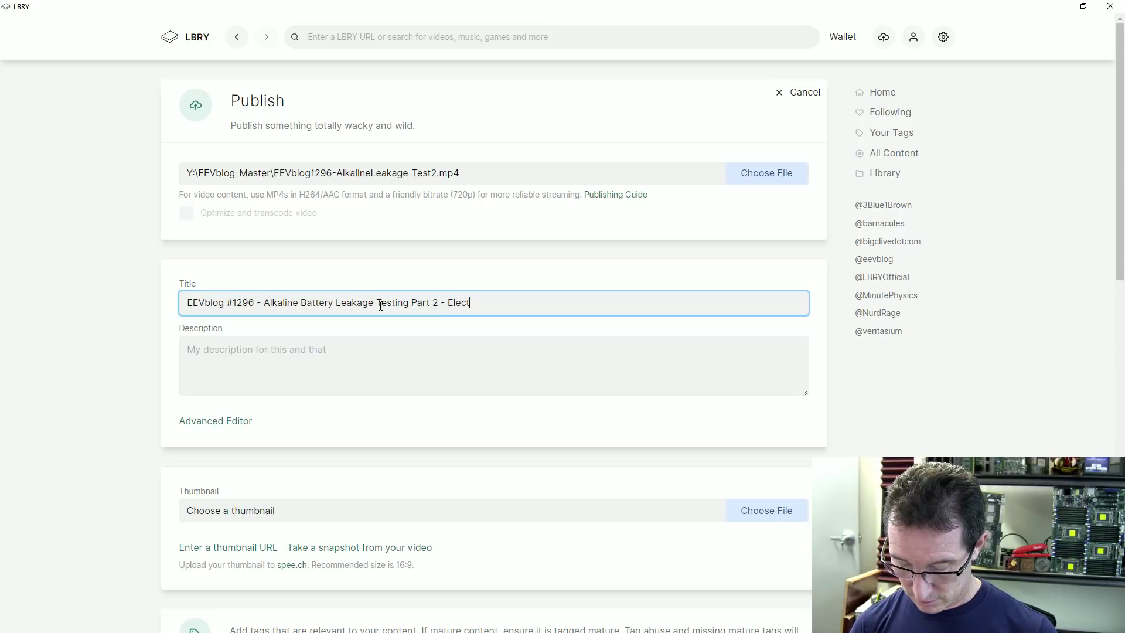
type("ric Boogalooo")
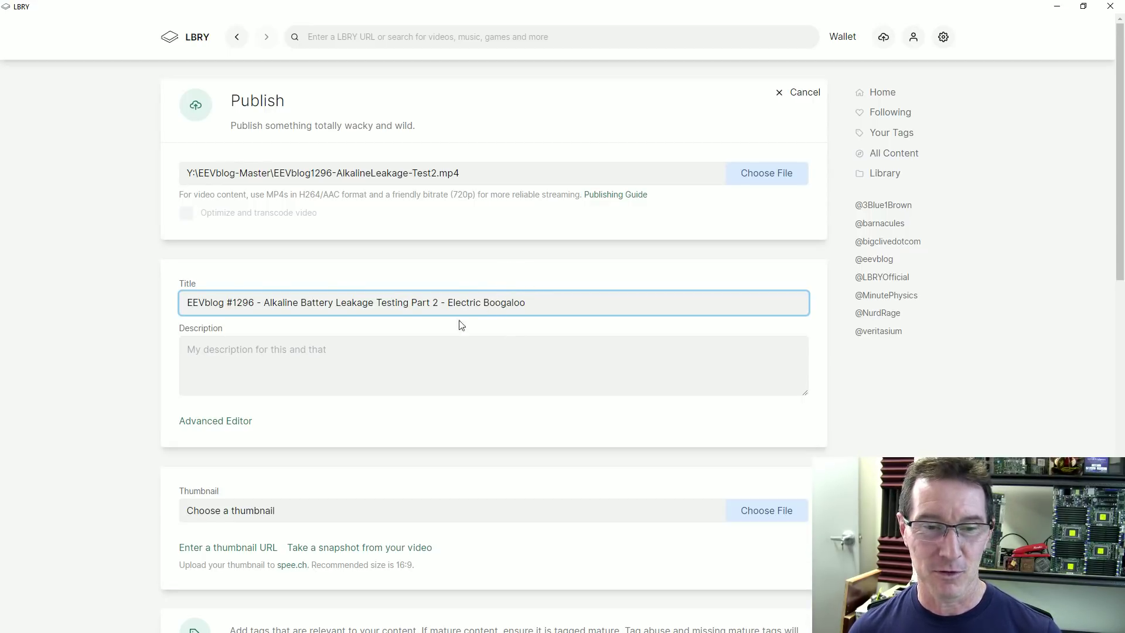
scroll(439, 346, "down", 1)
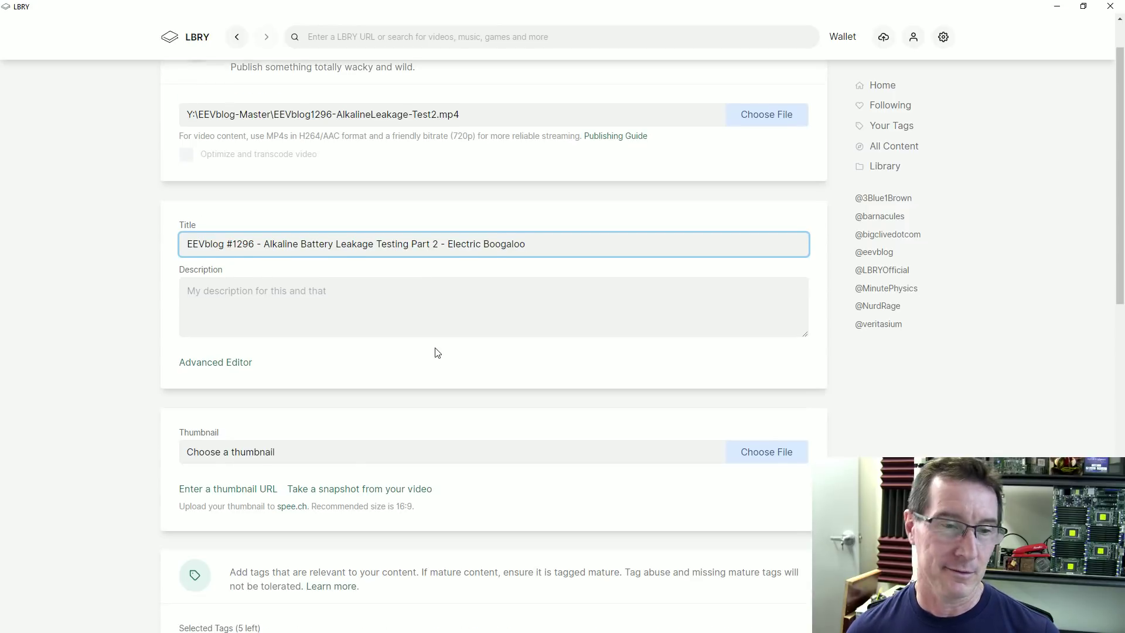
Step: Enter 'Part 2 of the Alkaline battery leakage testing.' as the video description
left_click(292, 318)
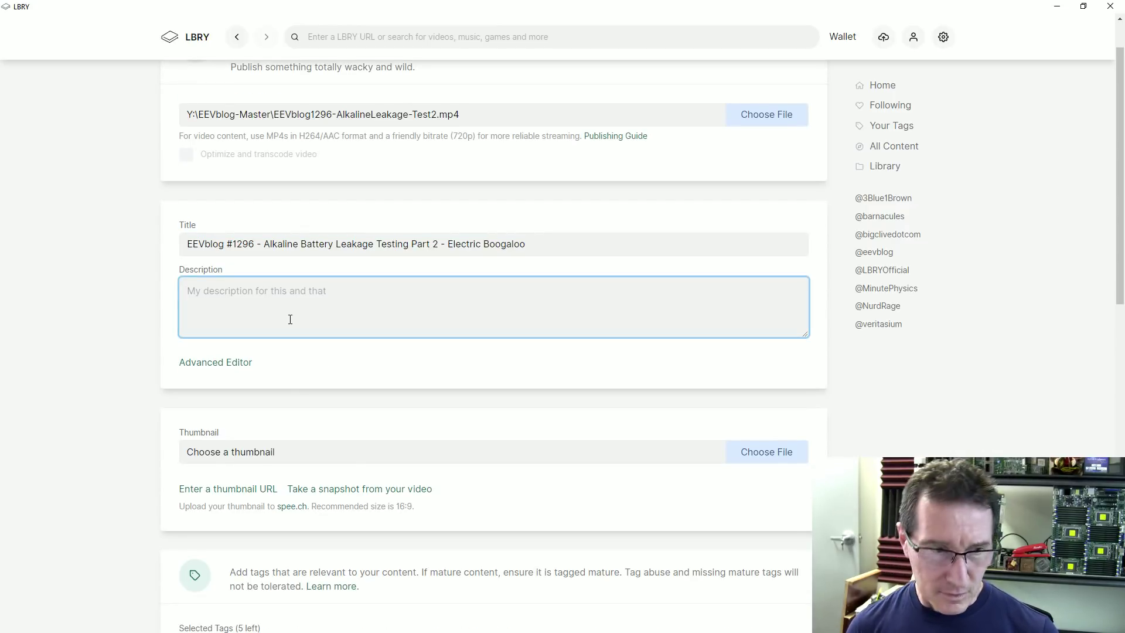
type("Part 2 ")
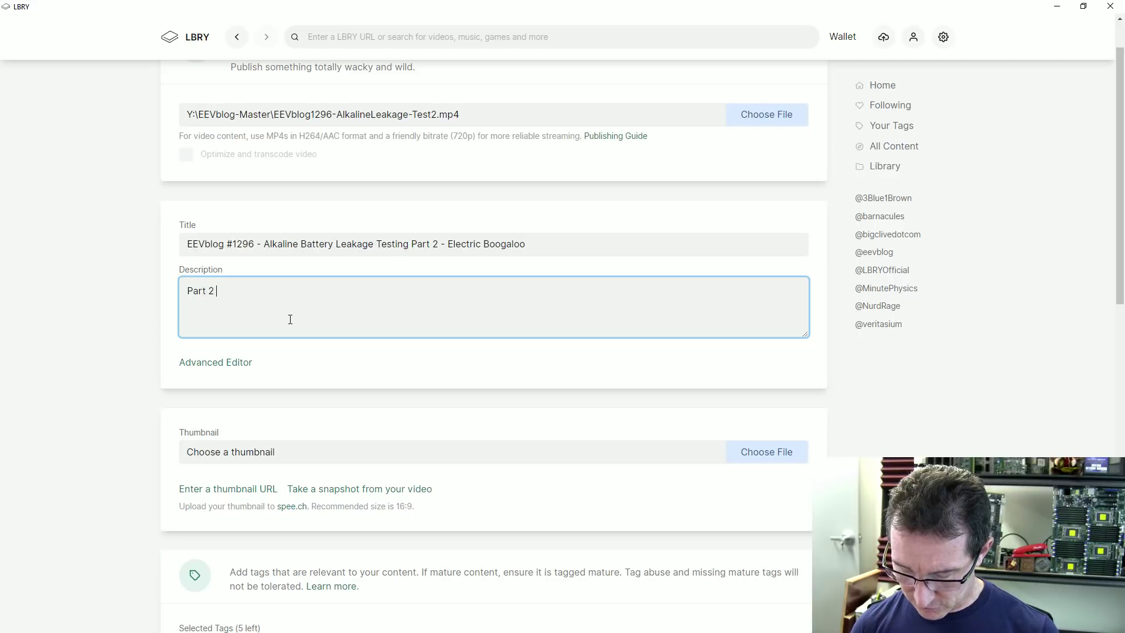
type("of the ")
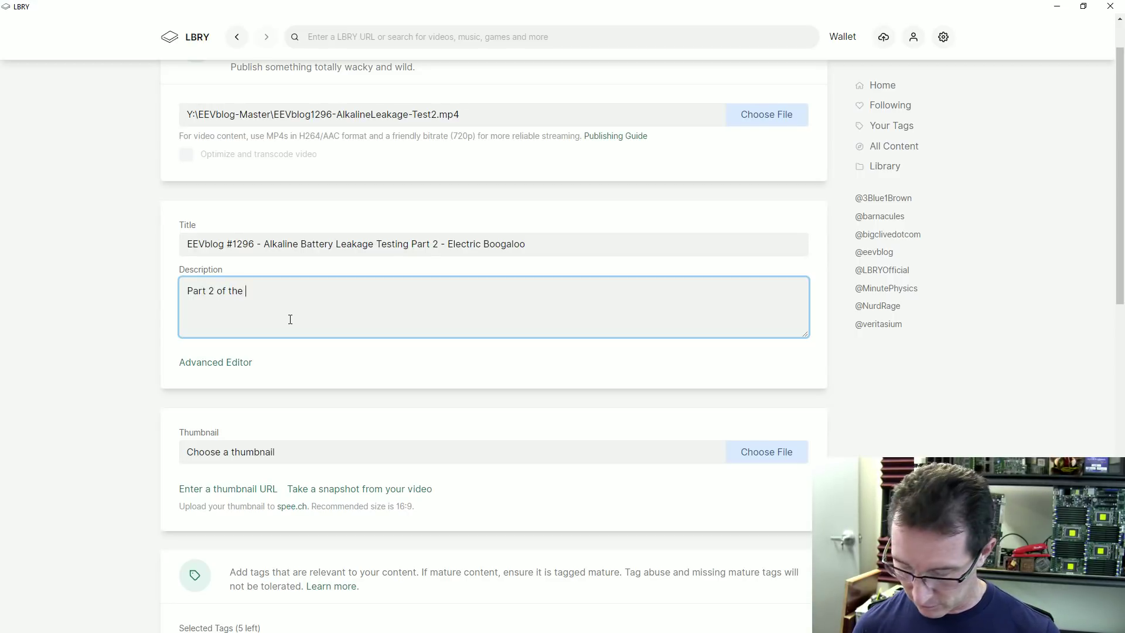
type("Alkaline battery ")
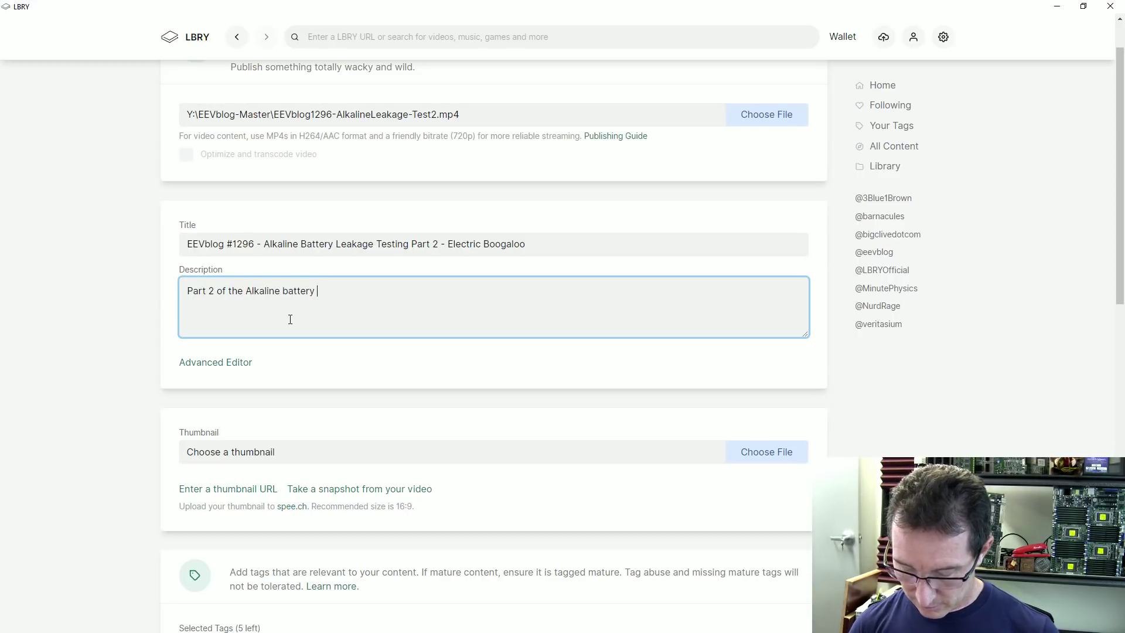
type("leak")
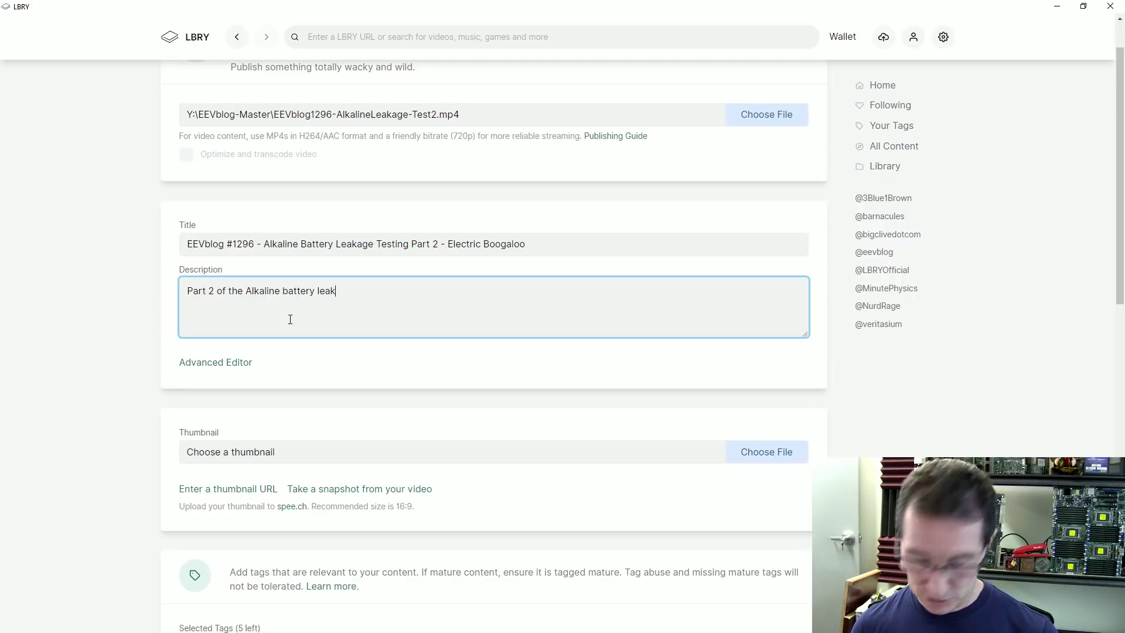
type("aage testing./")
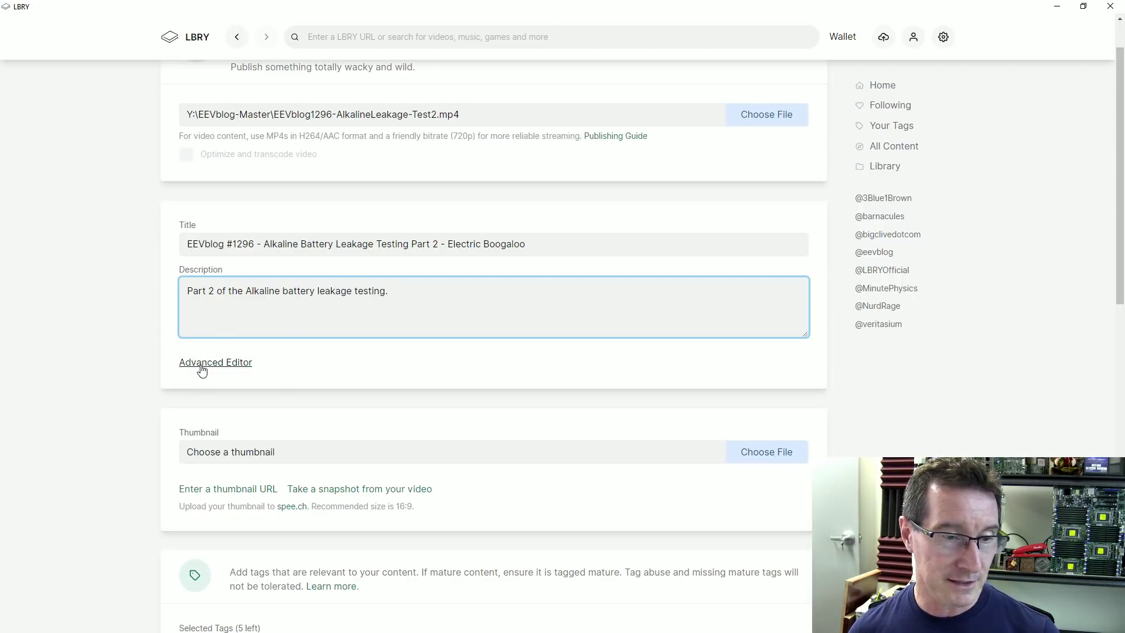
scroll(138, 354, "down", 2)
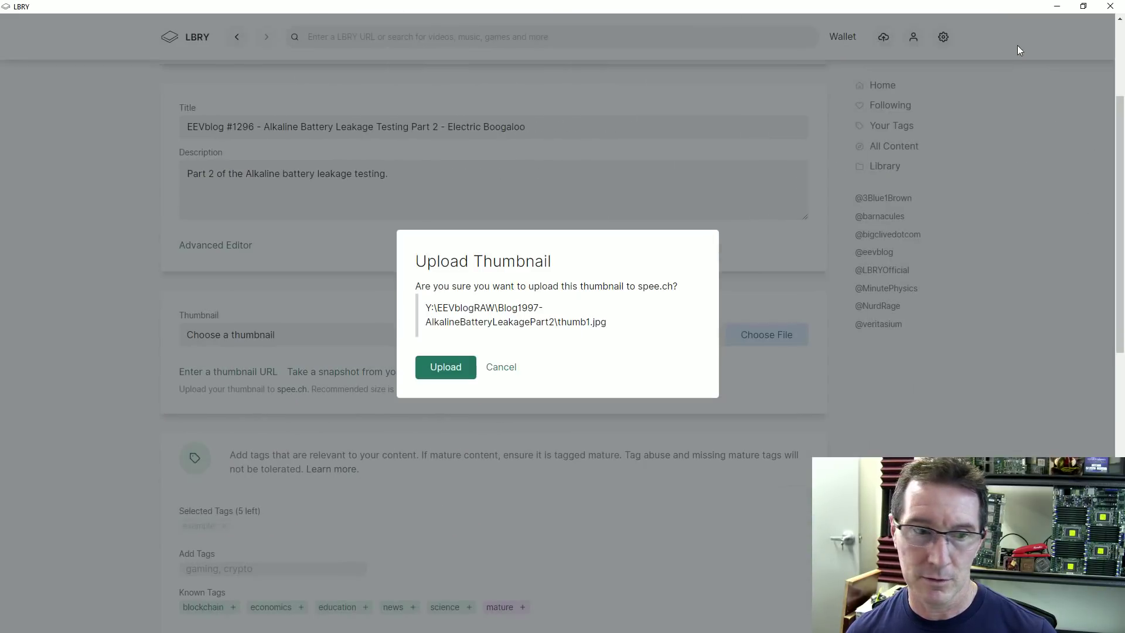
Step: Confirm the upload of thumb1.jpg as the video thumbnail
left_click(459, 369)
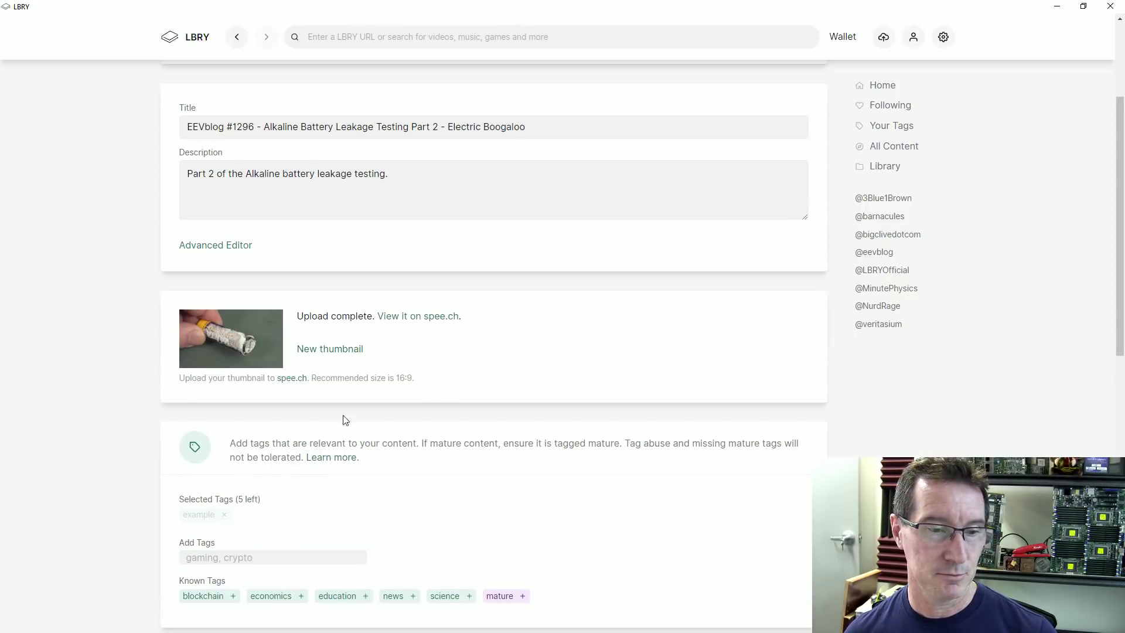
Step: Add the tags science and technology to the video
scroll(457, 392, "down", 2)
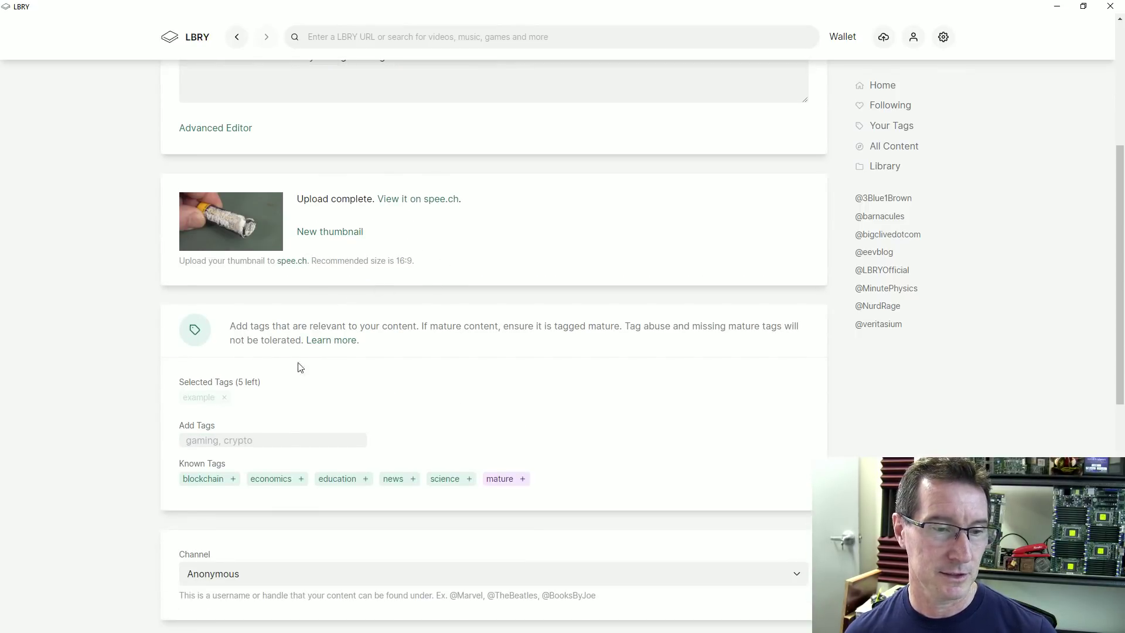
scroll(349, 354, "down", 2)
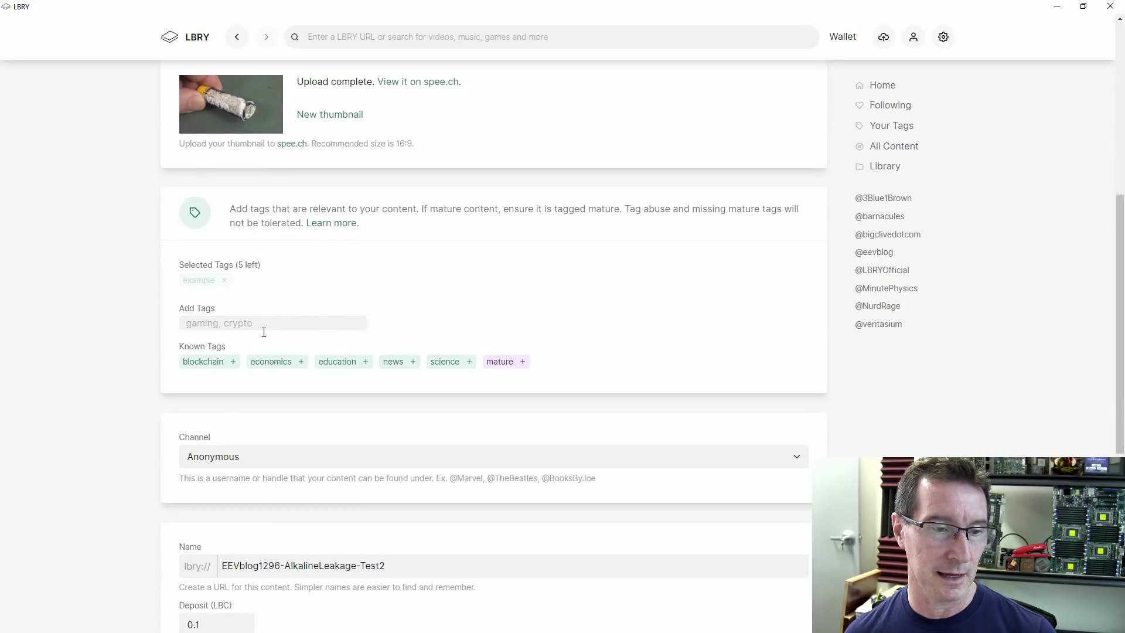
scroll(252, 363, "down", 1)
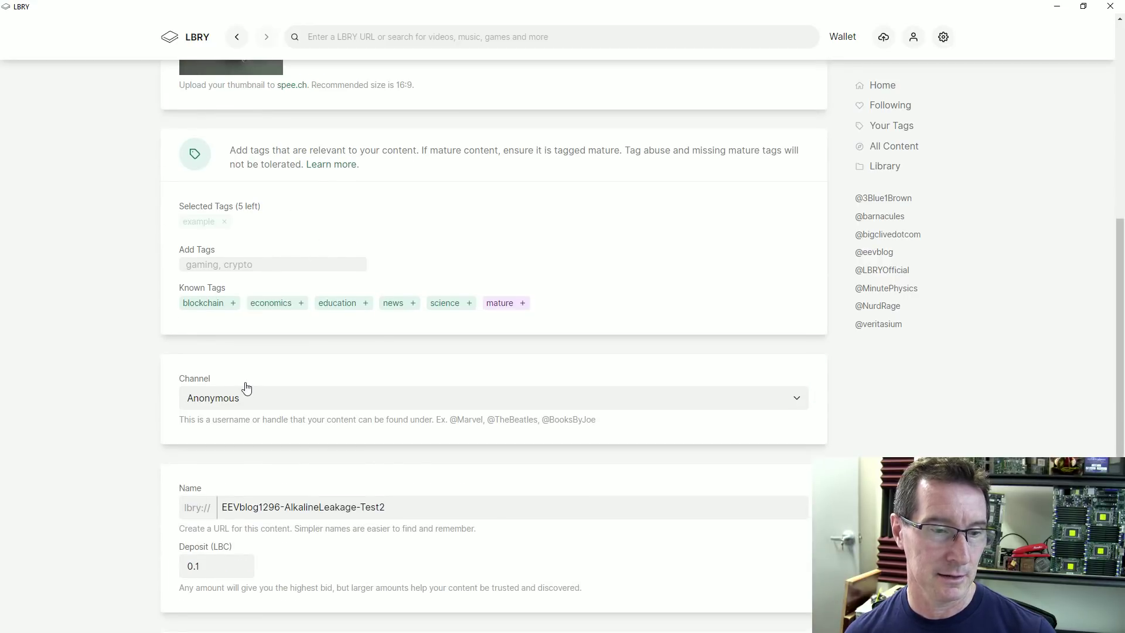
left_click(448, 303)
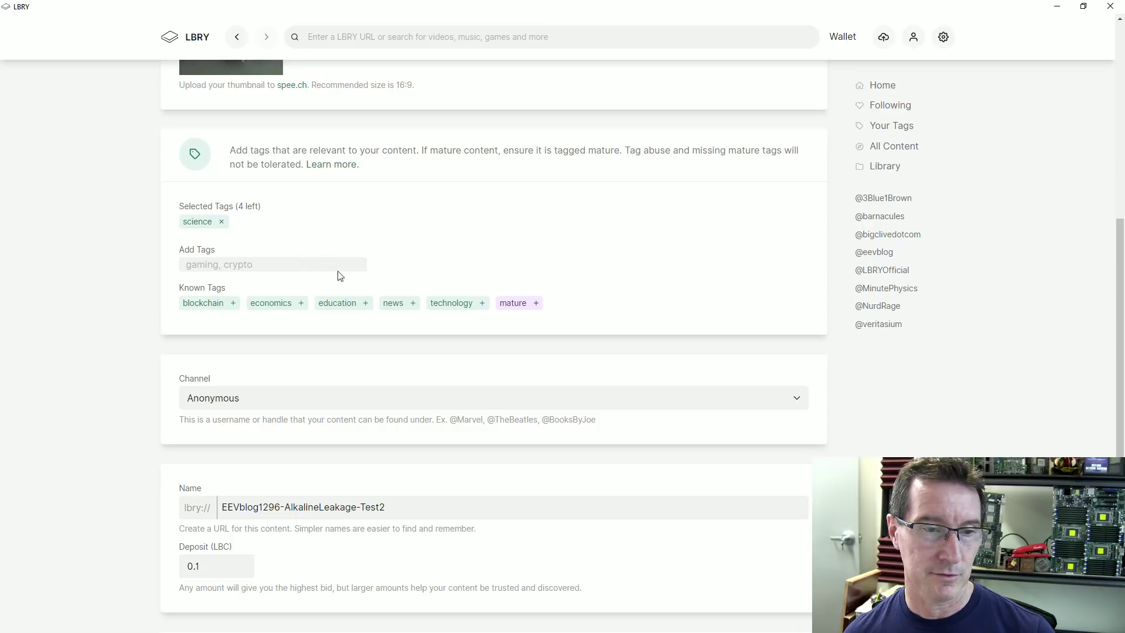
left_click(320, 266)
type("technology")
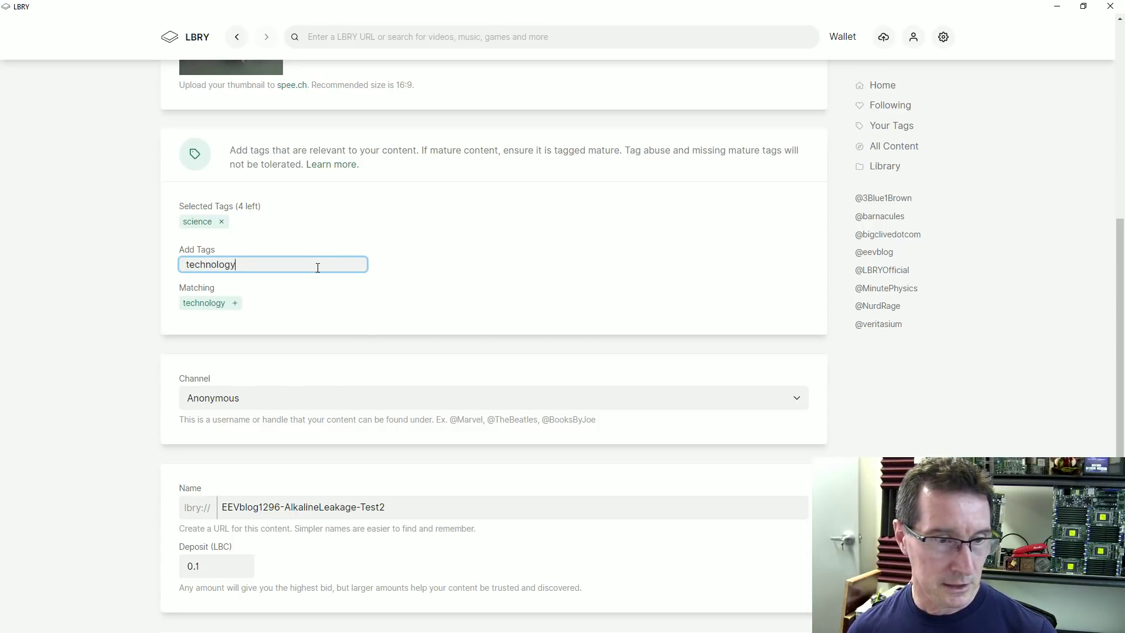
left_click(214, 303)
scroll(144, 338, "down", 2)
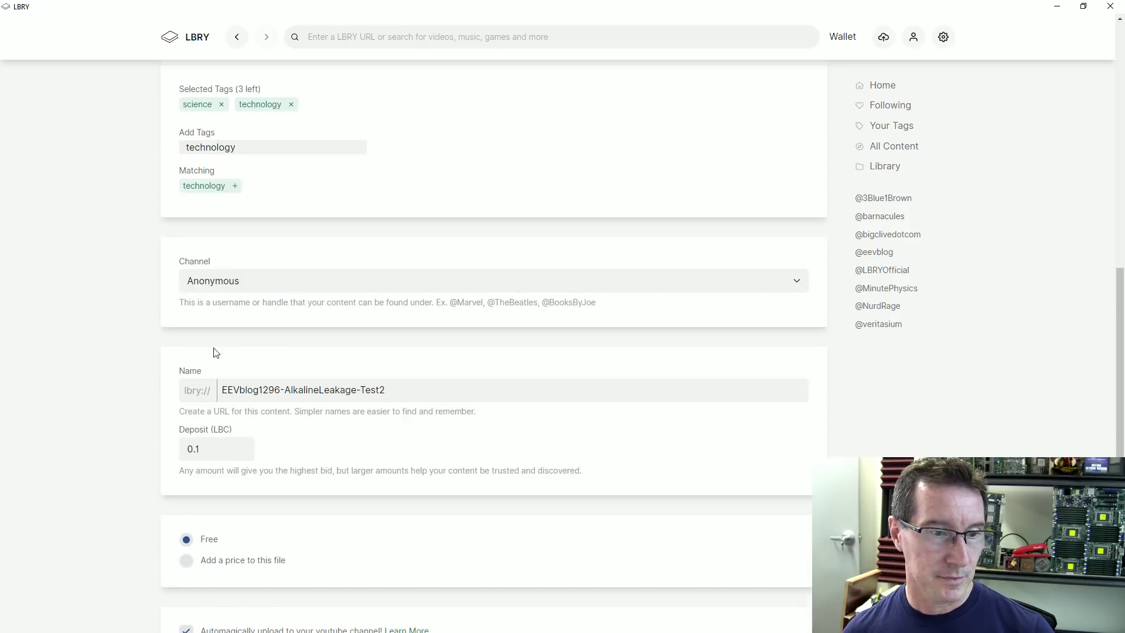
left_click(266, 289)
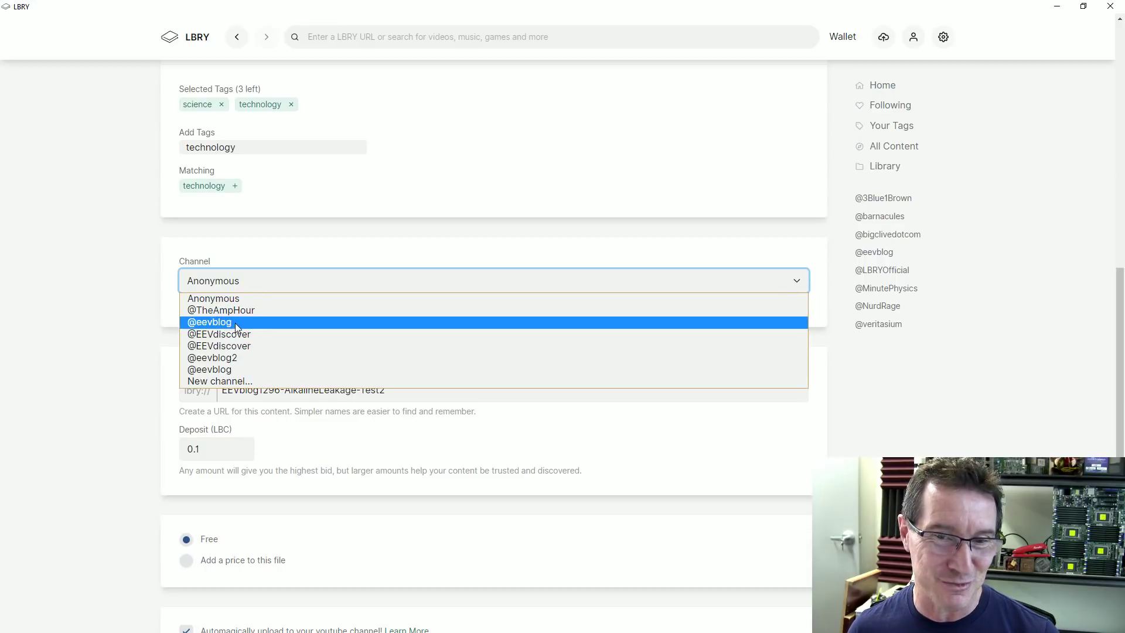
left_click(235, 322)
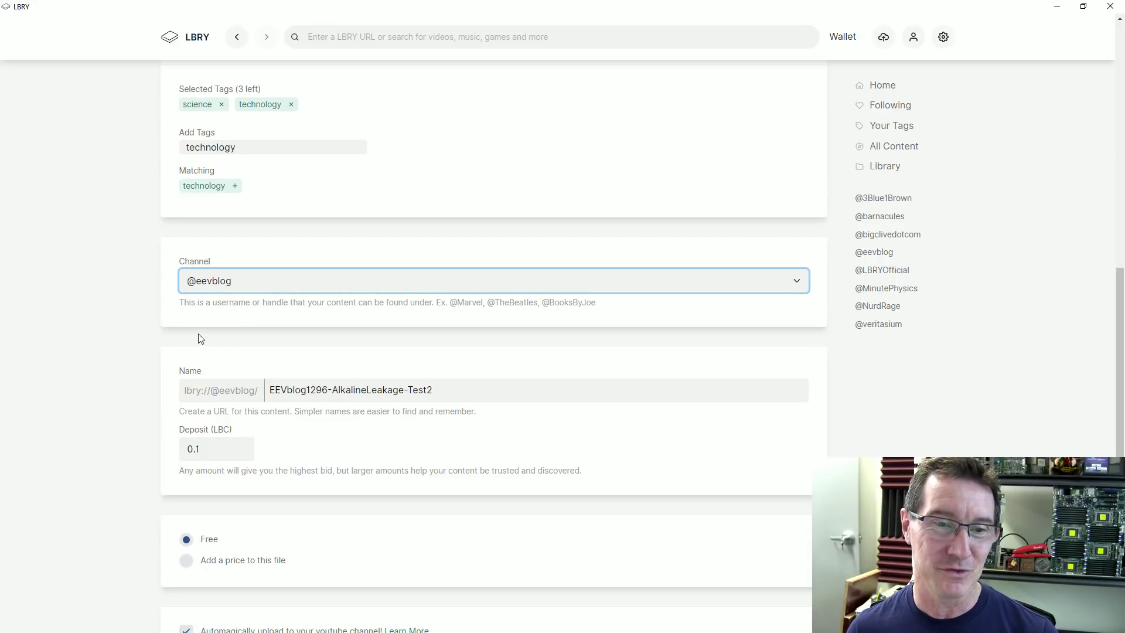
scroll(93, 336, "down", 2)
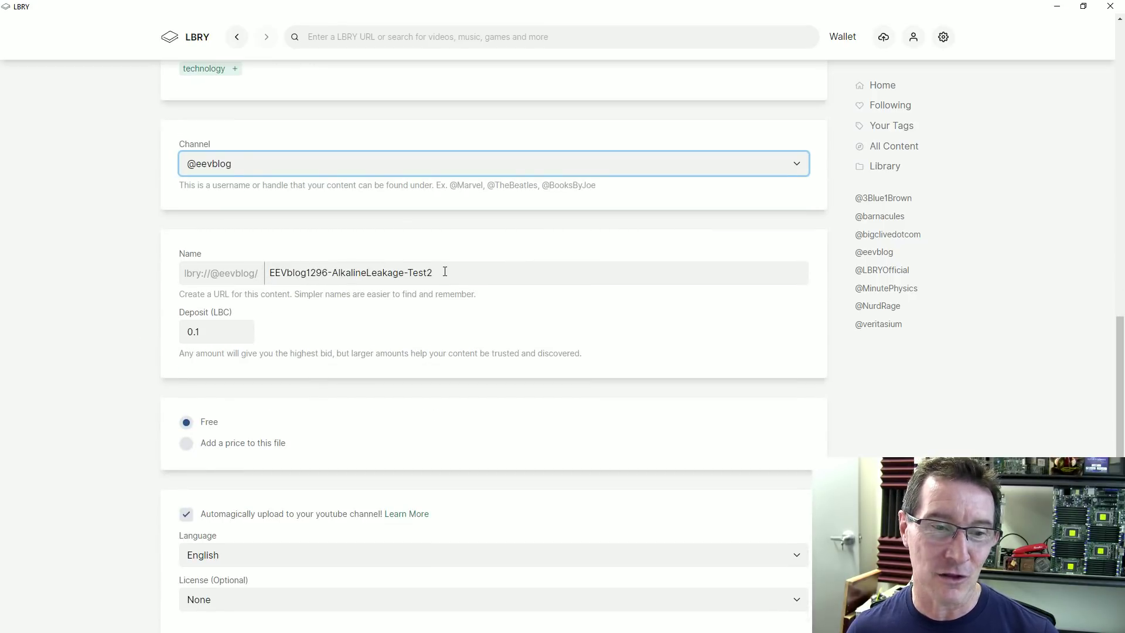
left_click(210, 332)
key("BackSpace")
key("BackSpace")
key("BackSpace")
type("10")
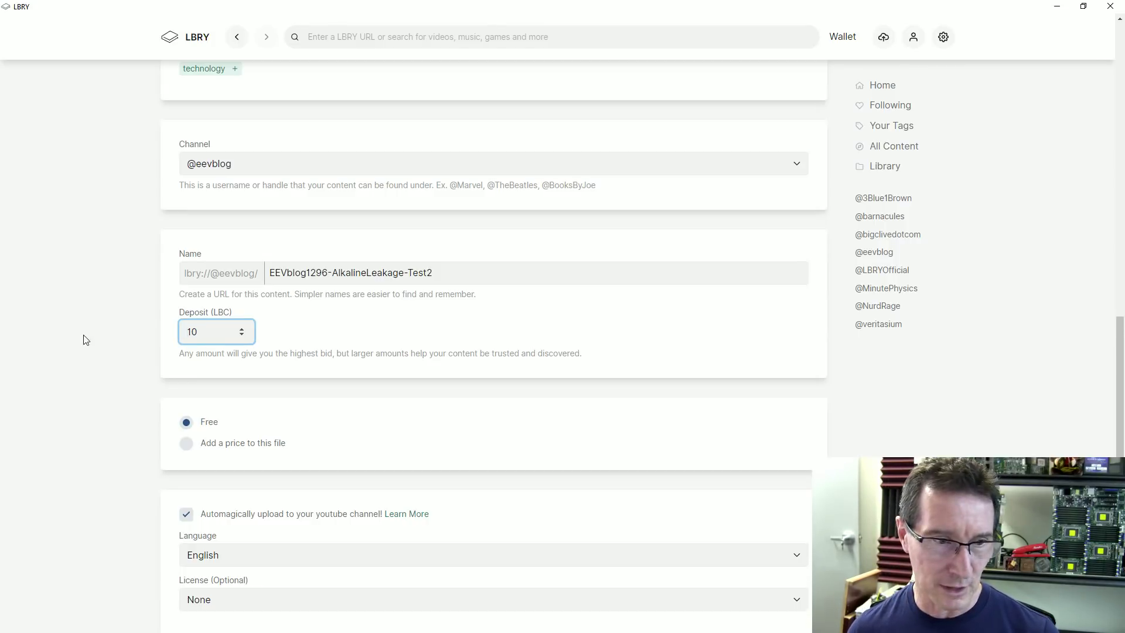
left_click(125, 332)
scroll(296, 335, "down", 2)
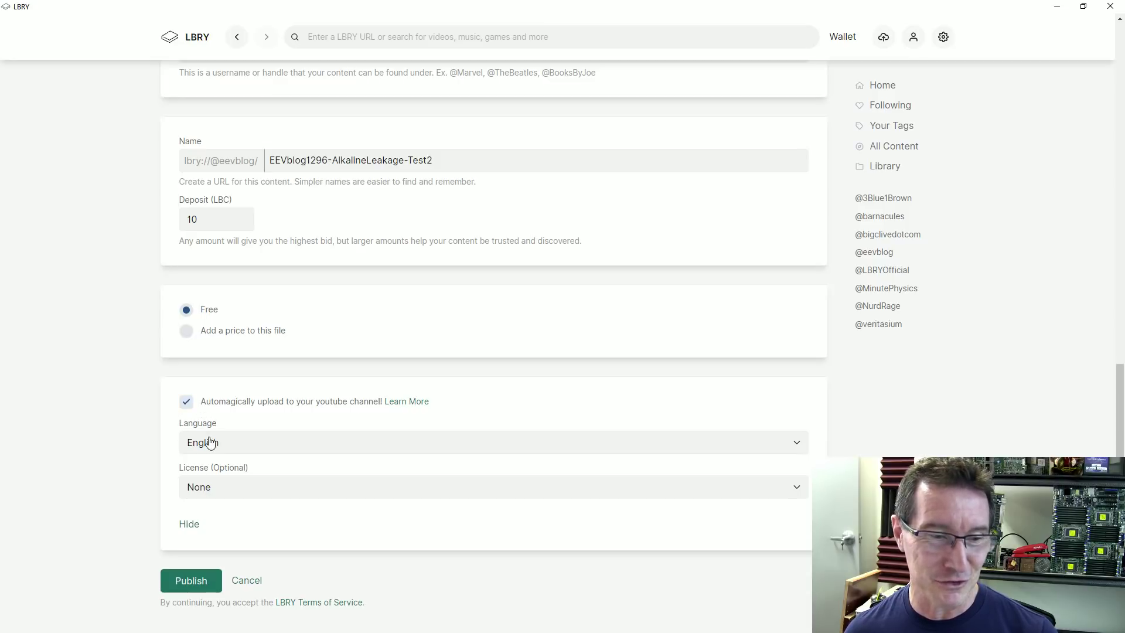
Step: Set the license to Copyrighted (all rights reserved)
left_click(222, 495)
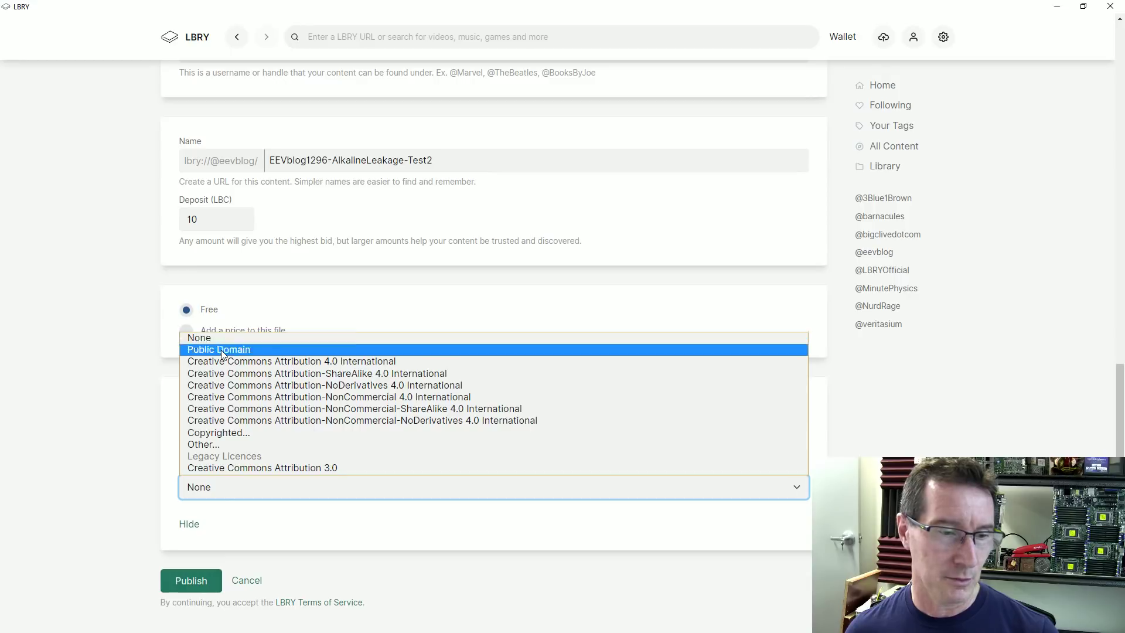
left_click(246, 434)
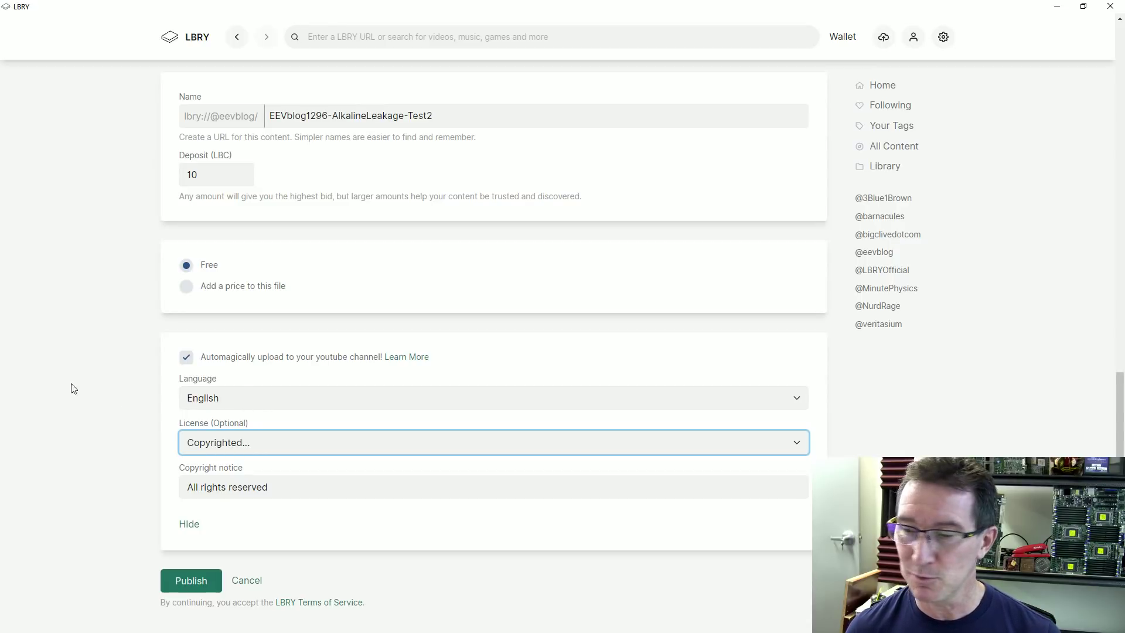
left_click(131, 358)
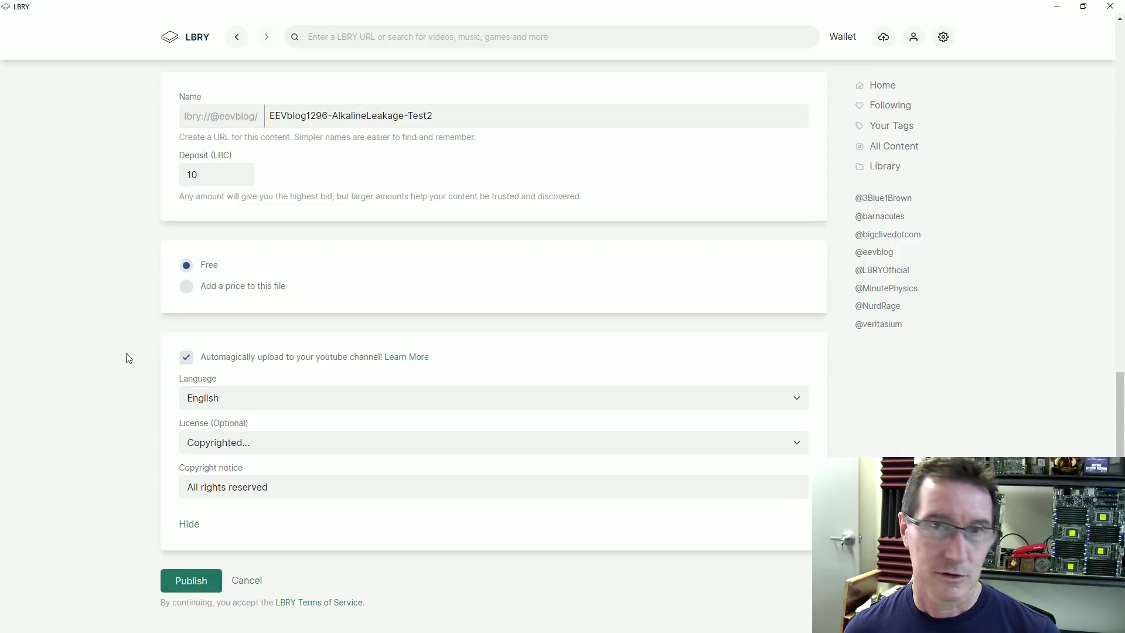
left_click(191, 581)
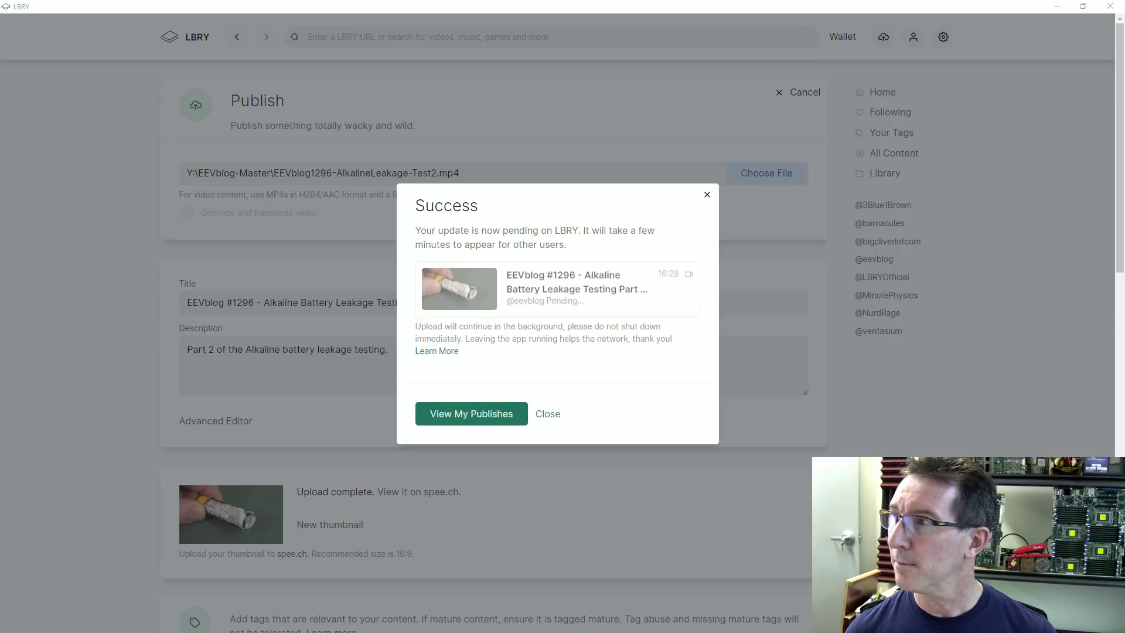
key("alt+Tab")
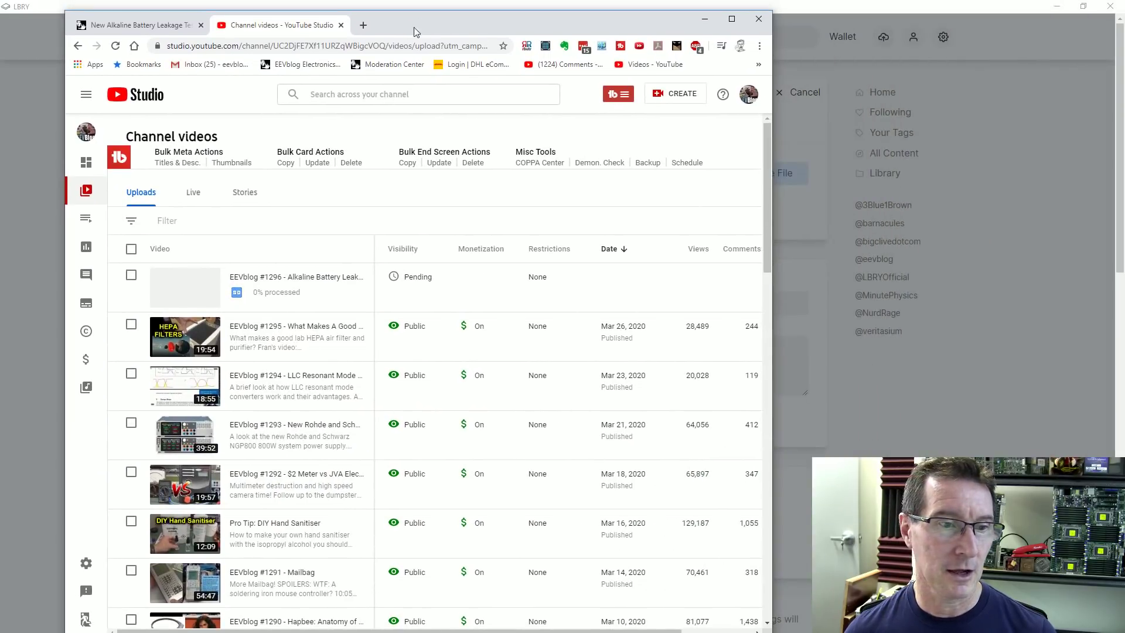